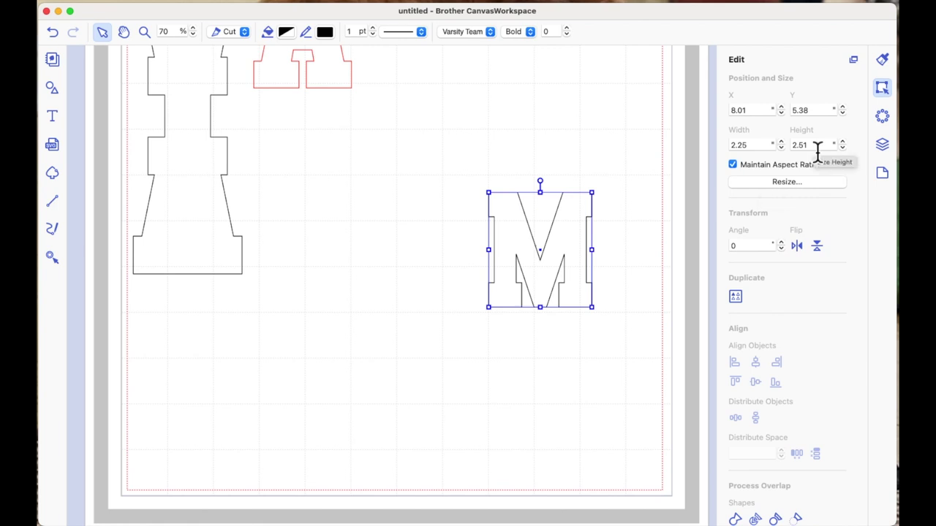
# - Stretch the letter M to a height of 2.76" and place it in the lower-left area of the mat
pyautogui.moveTo(554, 307); pyautogui.dragTo(554, 319)
pyautogui.click(612, 339)
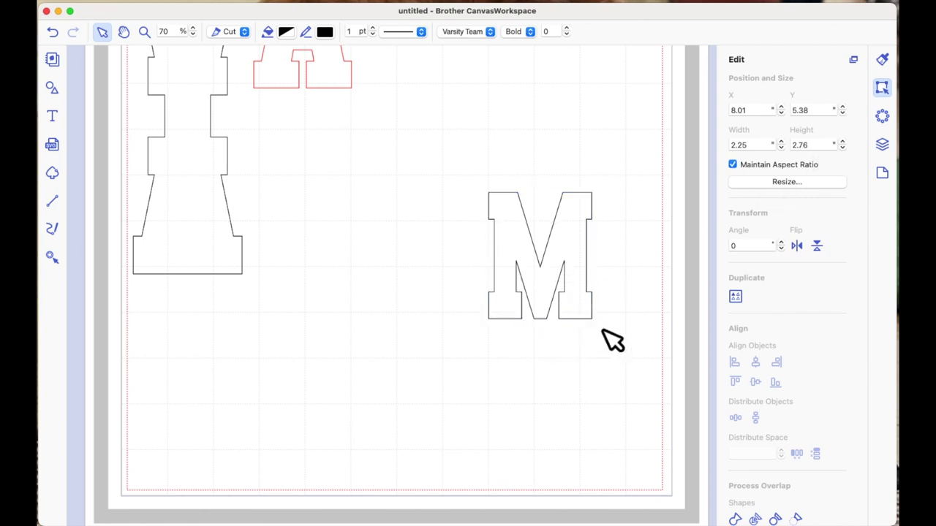
pyautogui.moveTo(581, 278); pyautogui.dragTo(558, 288)
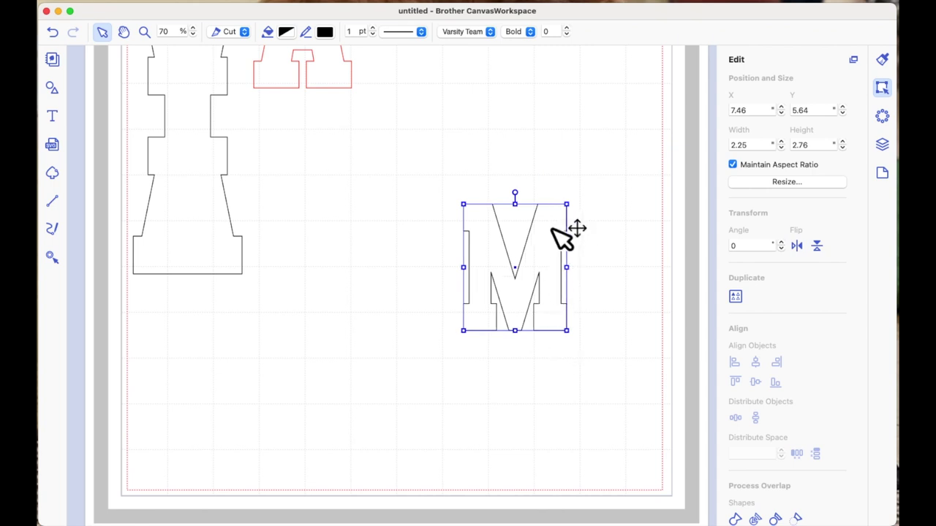
pyautogui.moveTo(495, 280); pyautogui.dragTo(336, 389)
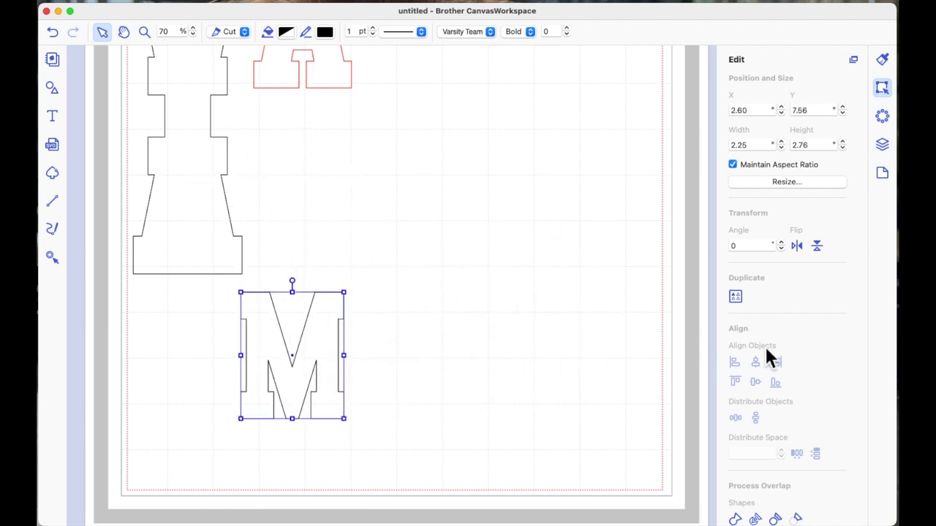
# - Create an outward offset line around the M with 0.12" spacing and move the outline to the right of the letter
pyautogui.scroll(-2, 767, 344)
pyautogui.scroll(-5, 769, 344)
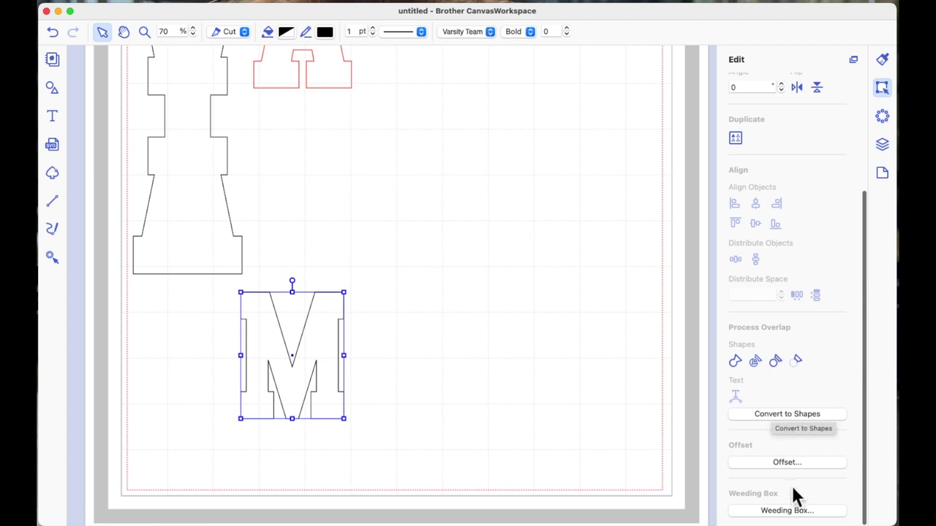
pyautogui.click(797, 465)
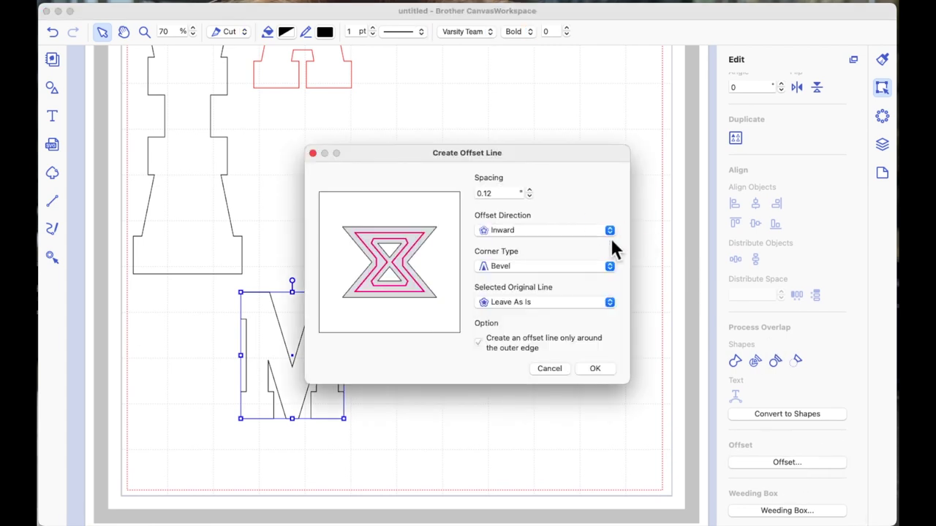
pyautogui.click(610, 231)
pyautogui.click(512, 217)
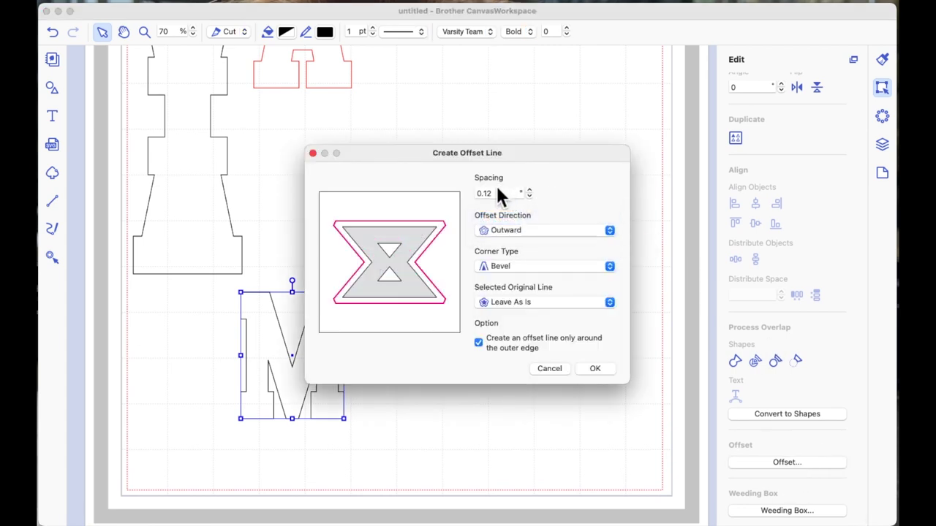
pyautogui.click(601, 369)
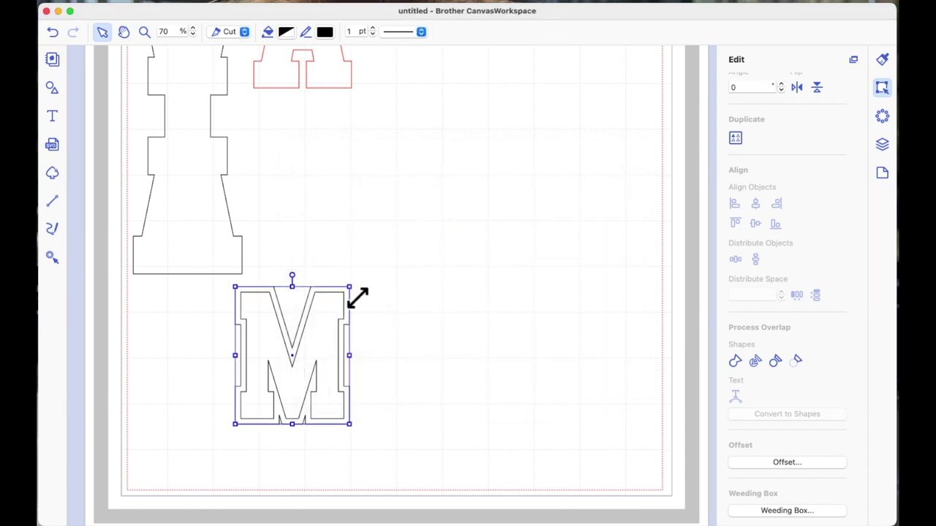
pyautogui.moveTo(334, 303); pyautogui.dragTo(554, 300)
pyautogui.click(629, 340)
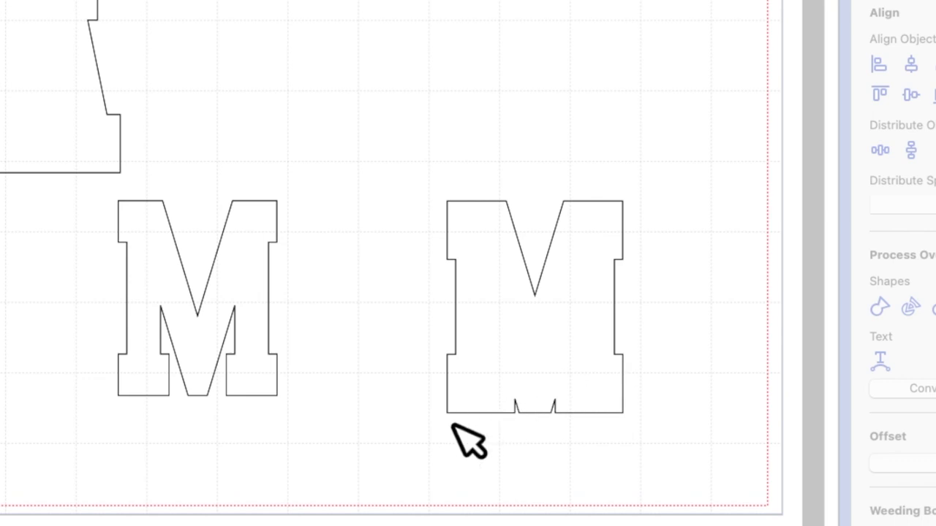
# - Delete the points forming the two small notches in the outline's bottom edge, test-fit the M on it and move the letter back to the lower left
pyautogui.click(540, 326)
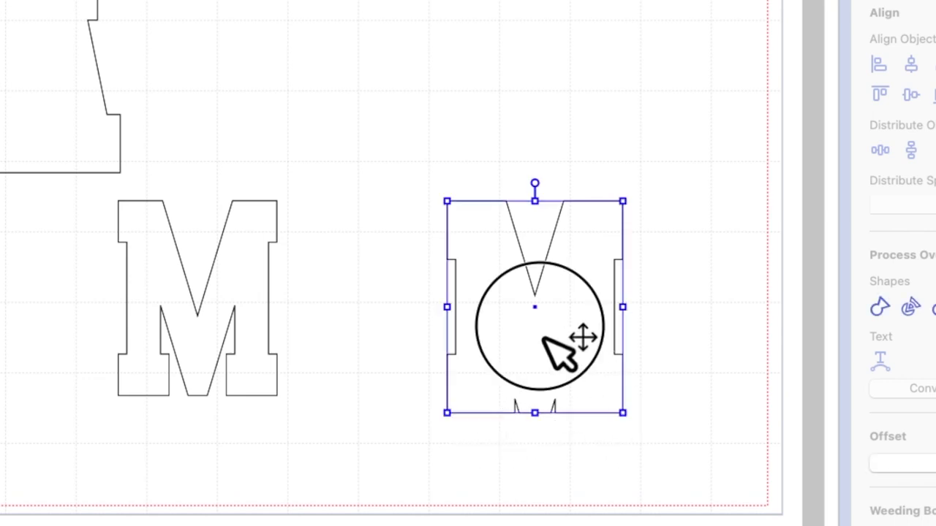
pyautogui.doubleClick(539, 324)
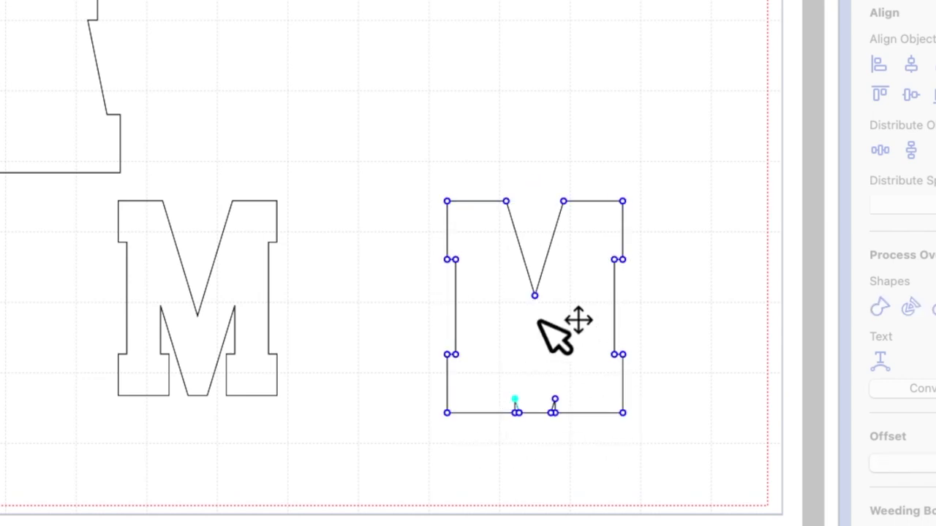
pyautogui.moveTo(580, 435); pyautogui.dragTo(500, 395)
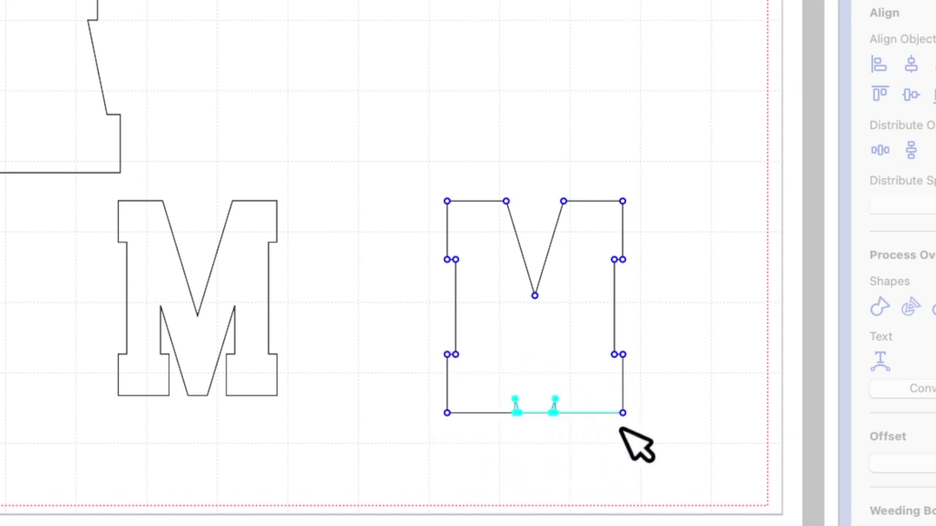
pyautogui.click(621, 429)
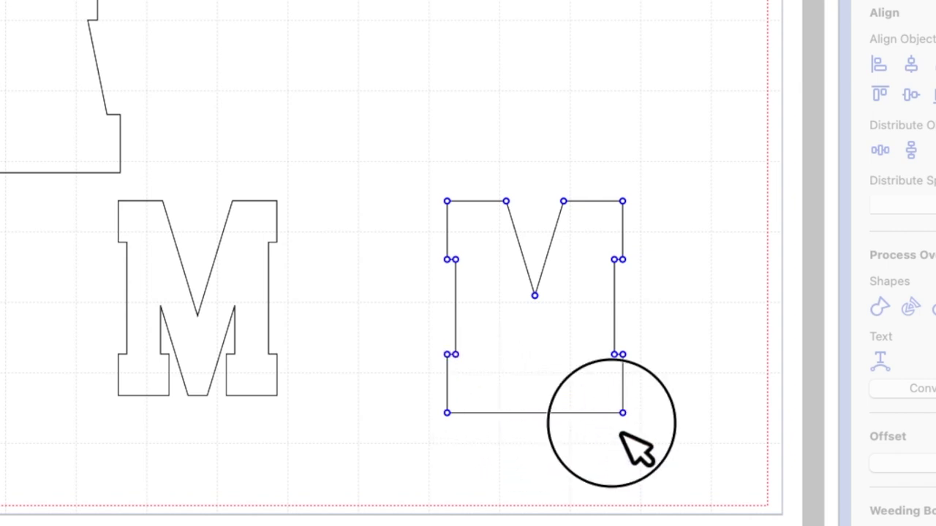
pyautogui.click(695, 437)
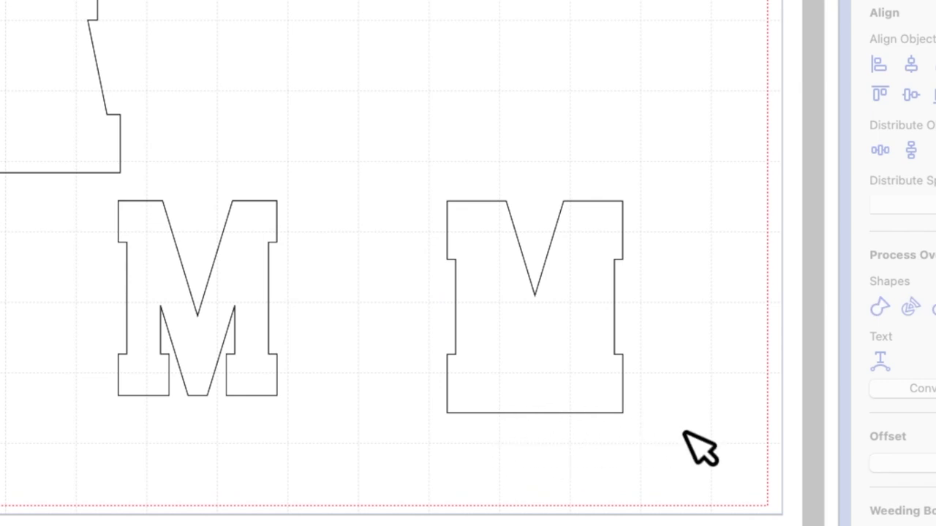
pyautogui.moveTo(234, 292); pyautogui.dragTo(582, 305)
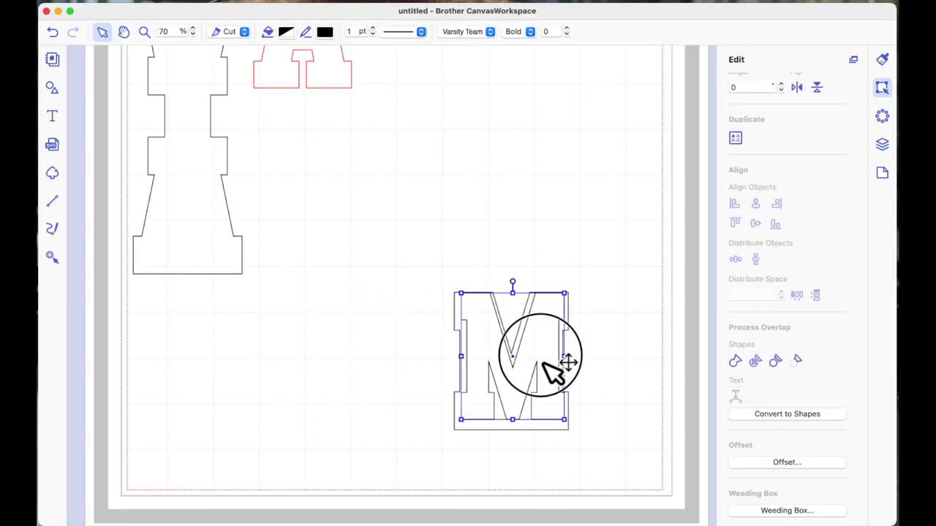
pyautogui.moveTo(568, 361); pyautogui.dragTo(271, 398)
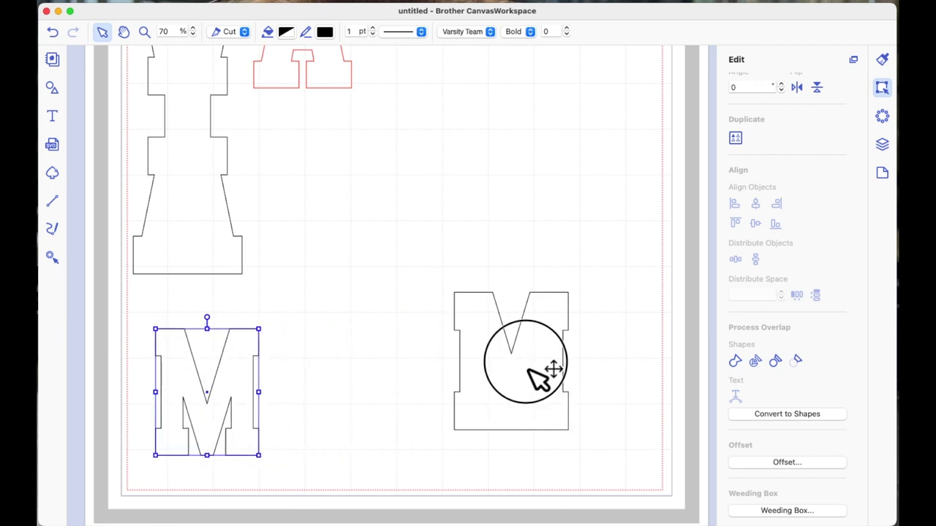
# - Duplicate the M outline, flip the copy vertically and place it above the original outline
pyautogui.click(528, 371)
pyautogui.rightClick(529, 373)
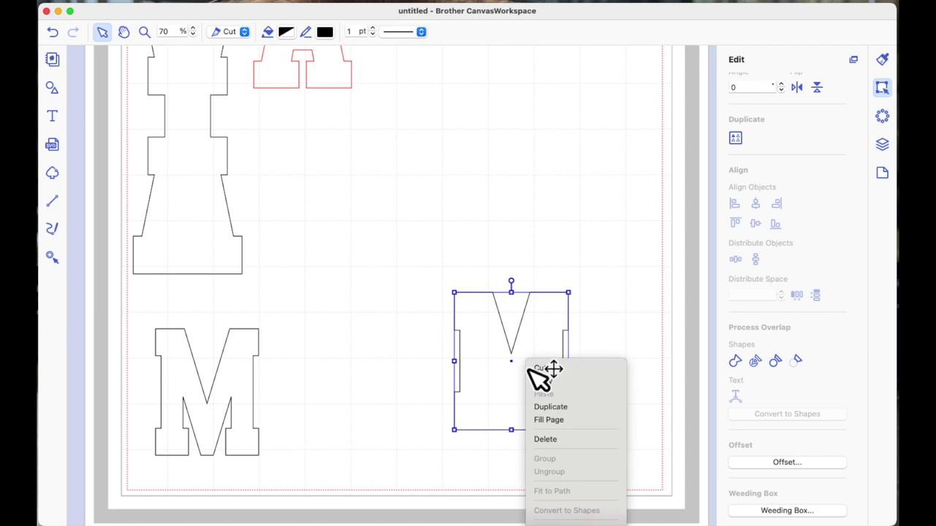
pyautogui.click(576, 408)
pyautogui.moveTo(581, 413); pyautogui.dragTo(600, 226)
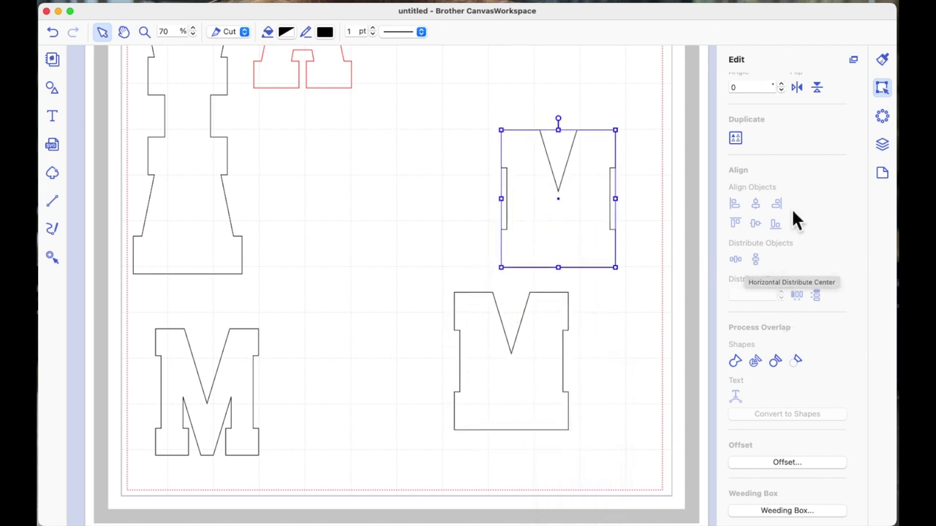
pyautogui.click(817, 88)
pyautogui.moveTo(598, 210); pyautogui.dragTo(547, 176)
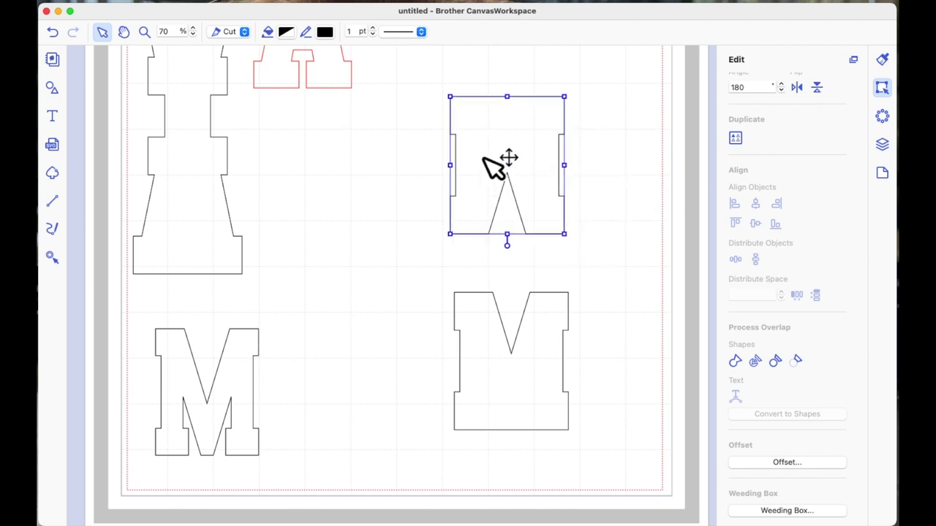
# - Add a 1.00" by 1.00" square between the two M outlines, overlapping the lower outline's top edge
pyautogui.click(51, 88)
pyautogui.click(115, 107)
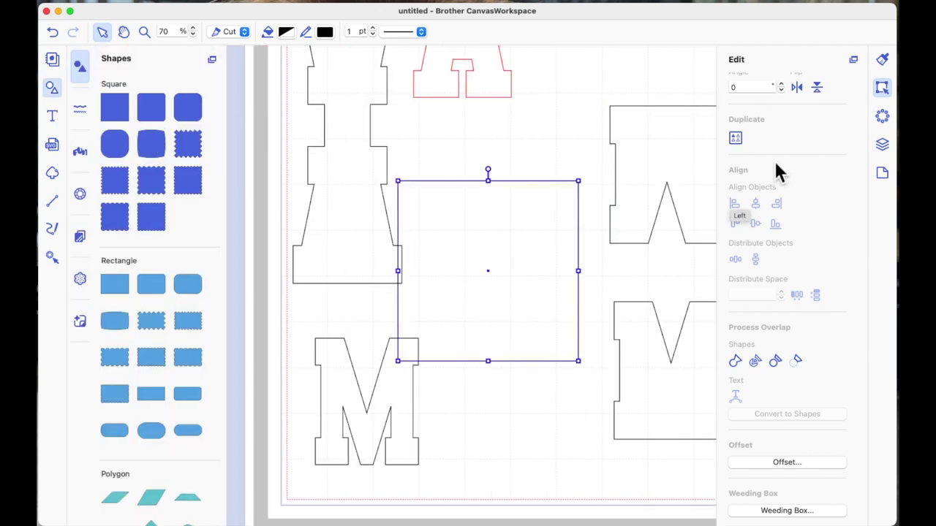
pyautogui.scroll(5, 795, 179)
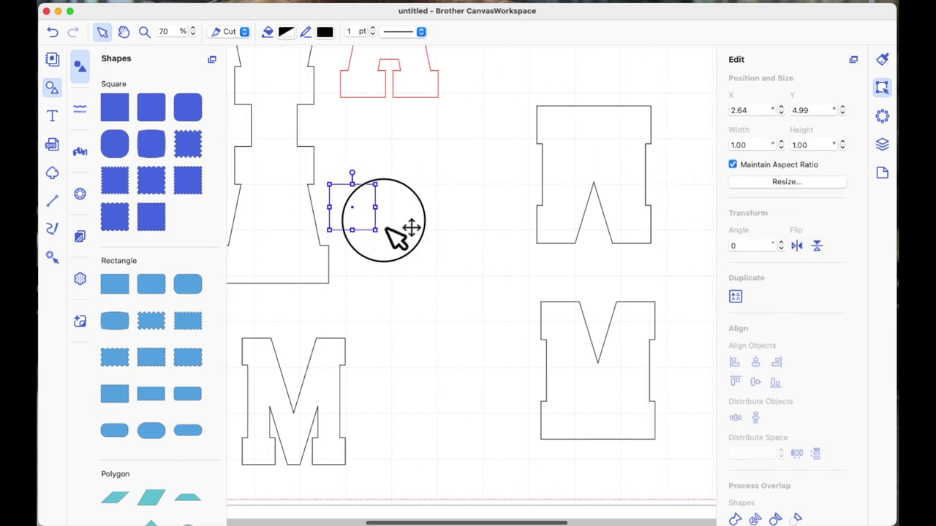
pyautogui.moveTo(386, 226); pyautogui.dragTo(598, 284)
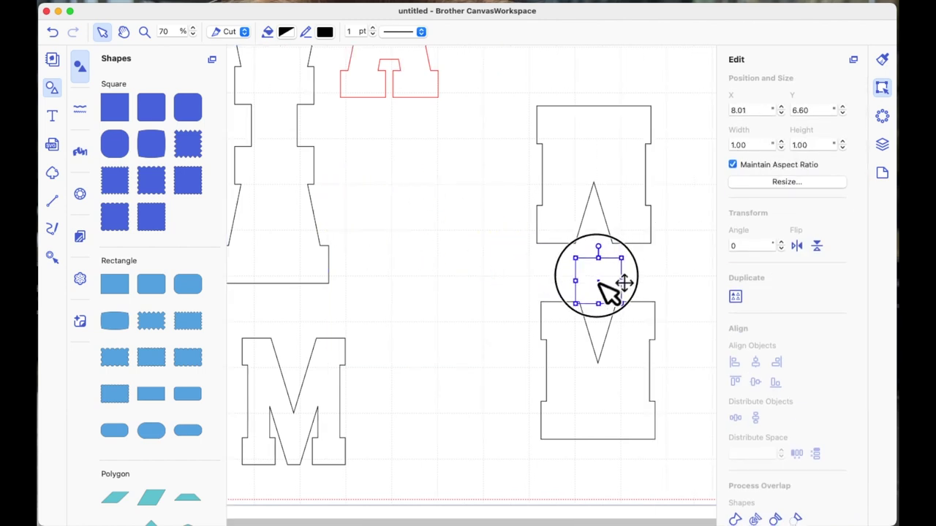
pyautogui.click(662, 307)
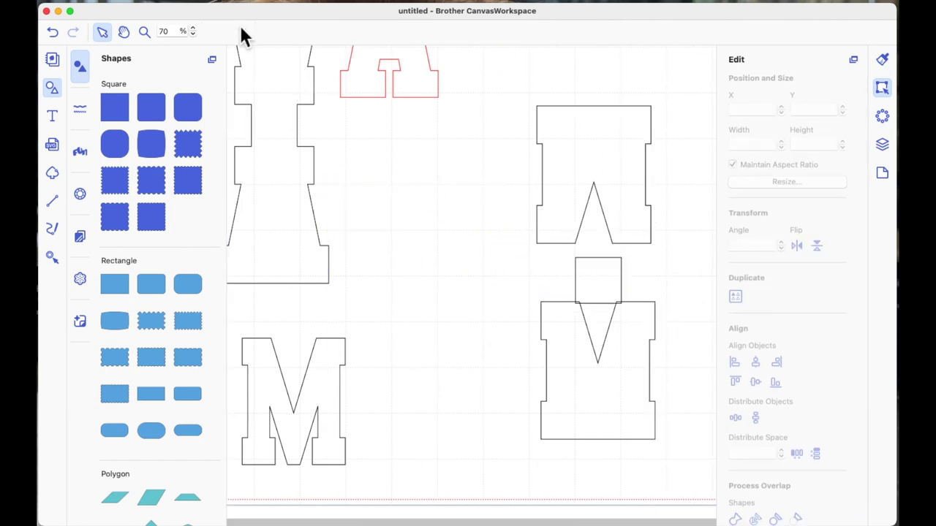
# - Move the flipped M outline down until its edge slightly overlaps the top of the connecting square
pyautogui.click(193, 30)
pyautogui.click(193, 29)
pyautogui.scroll(-2, 445, 223)
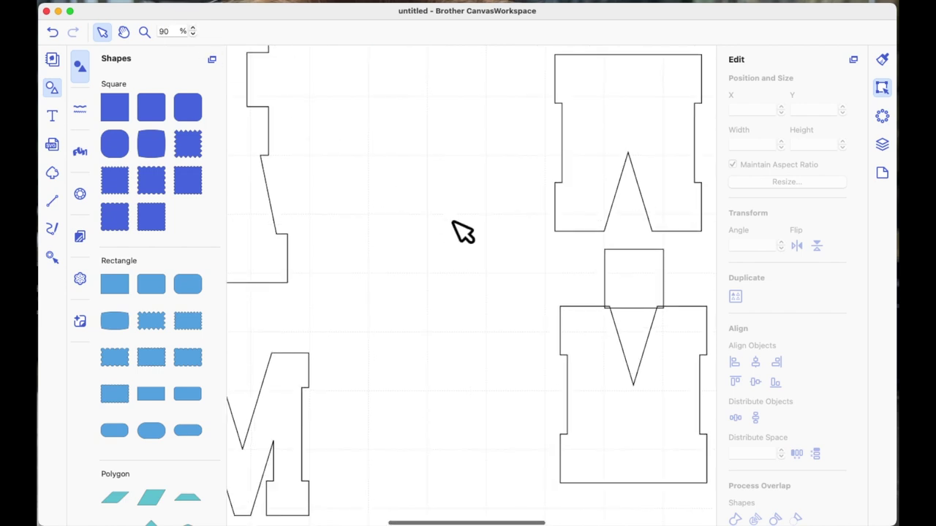
pyautogui.hscroll(3, 464, 230)
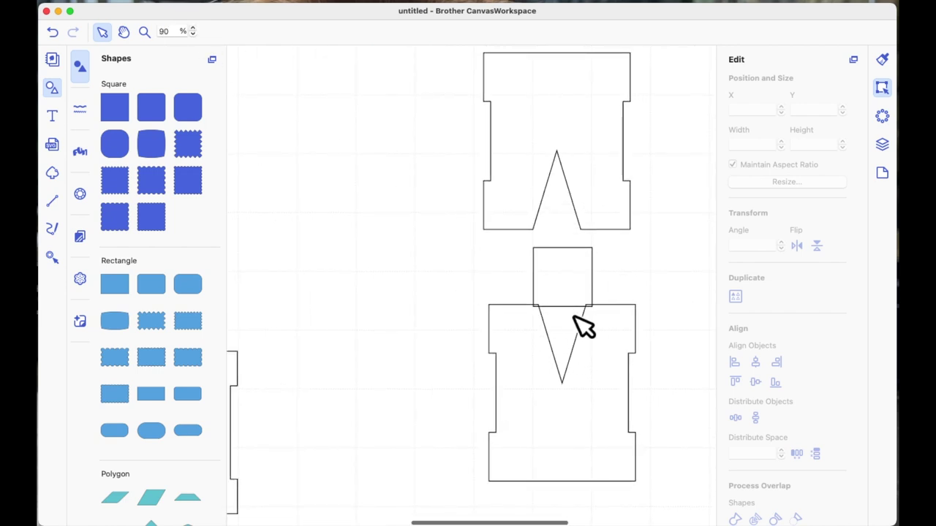
pyautogui.moveTo(619, 195); pyautogui.dragTo(617, 212)
pyautogui.click(660, 301)
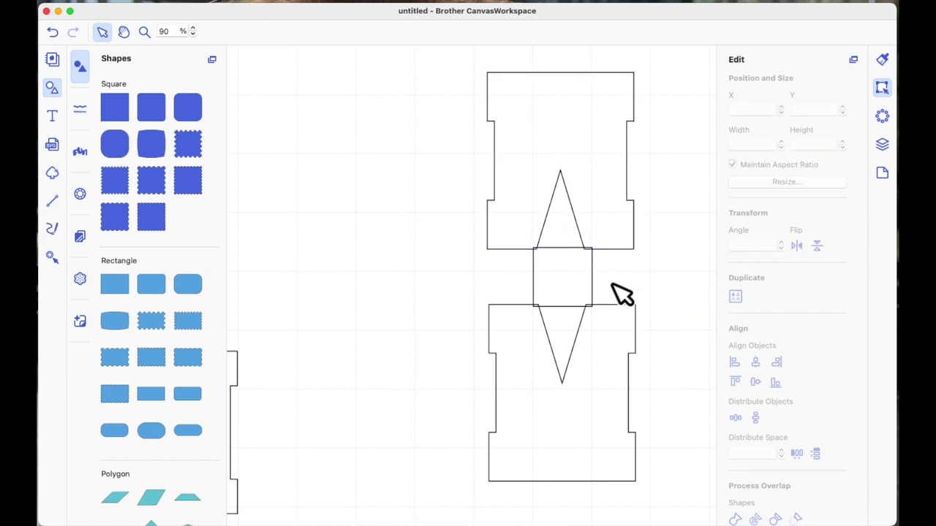
# - Align the two M outlines and the square on their horizontal centers and weld them into one shape
pyautogui.moveTo(671, 499); pyautogui.dragTo(516, 98)
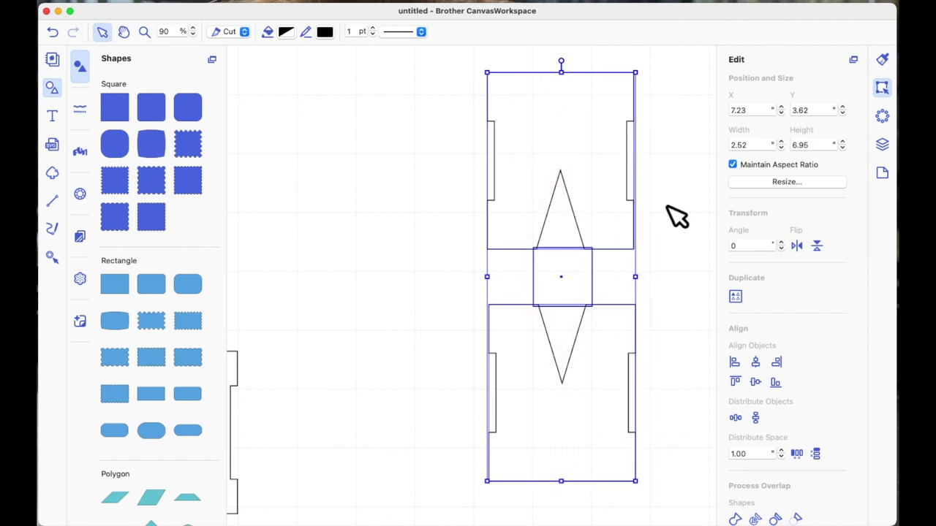
pyautogui.click(756, 361)
pyautogui.click(672, 325)
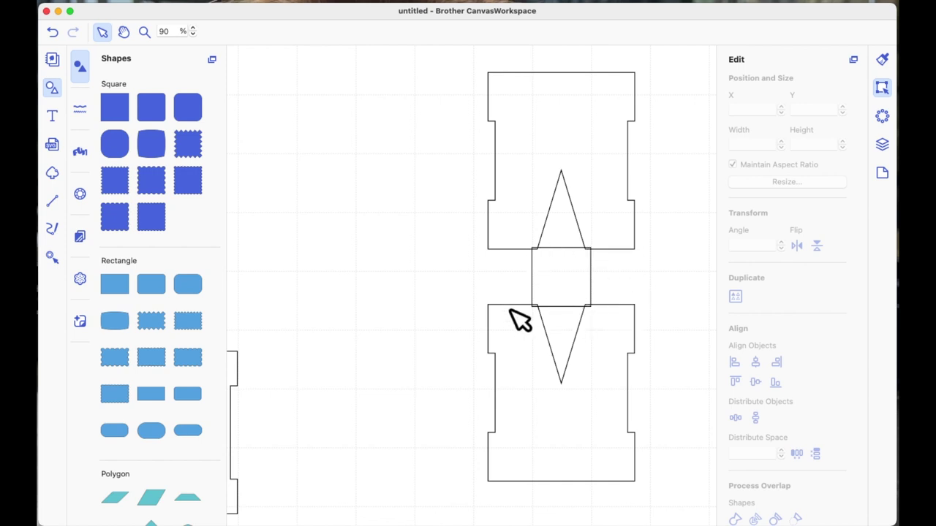
pyautogui.press('super+a')
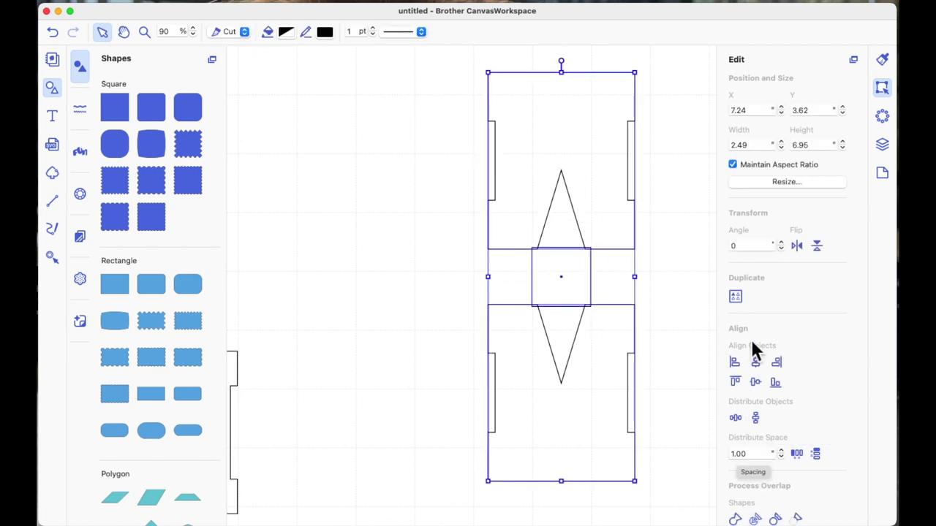
pyautogui.scroll(-5, 756, 352)
pyautogui.click(738, 386)
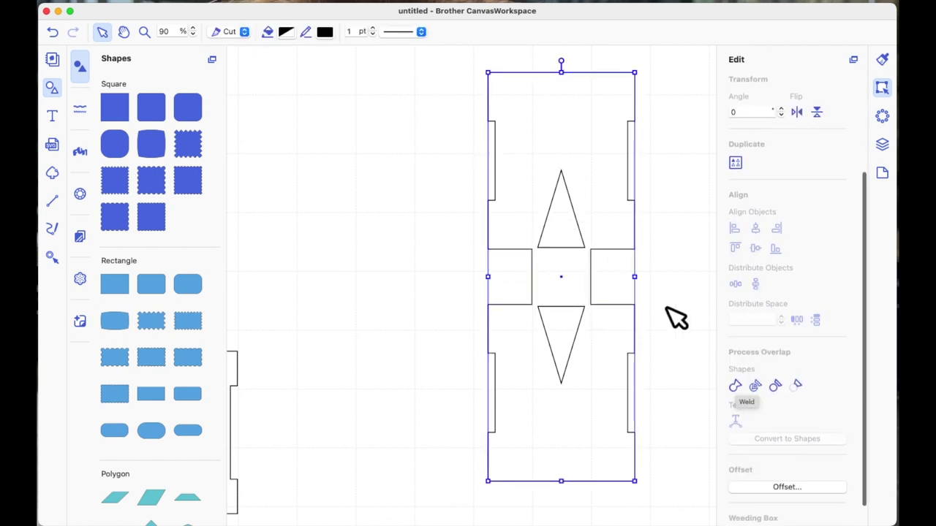
# - Change the letter M's line color to red and place it inside the lower half of the welded shape
pyautogui.click(192, 34)
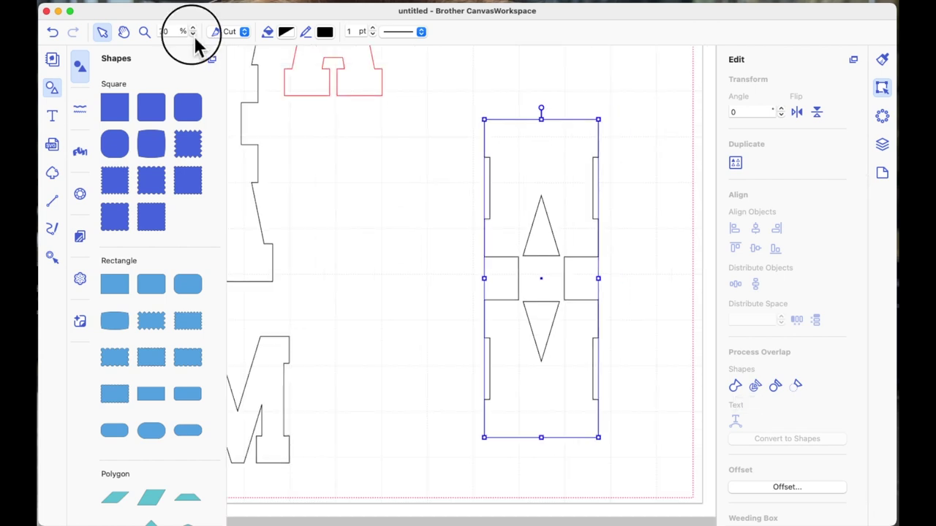
pyautogui.click(192, 34)
pyautogui.click(192, 34)
pyautogui.click(422, 353)
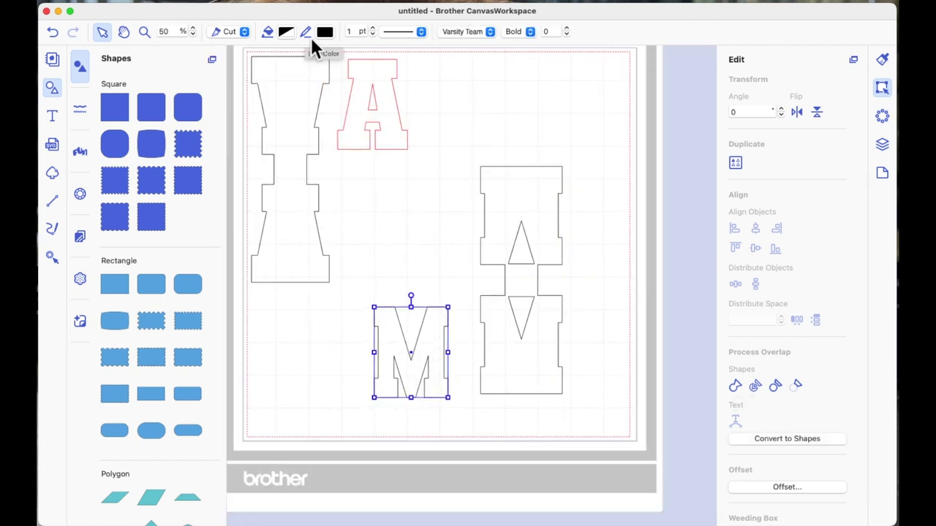
pyautogui.click(324, 32)
pyautogui.click(57, 247)
pyautogui.click(438, 343)
pyautogui.moveTo(437, 346); pyautogui.dragTo(556, 342)
pyautogui.click(581, 343)
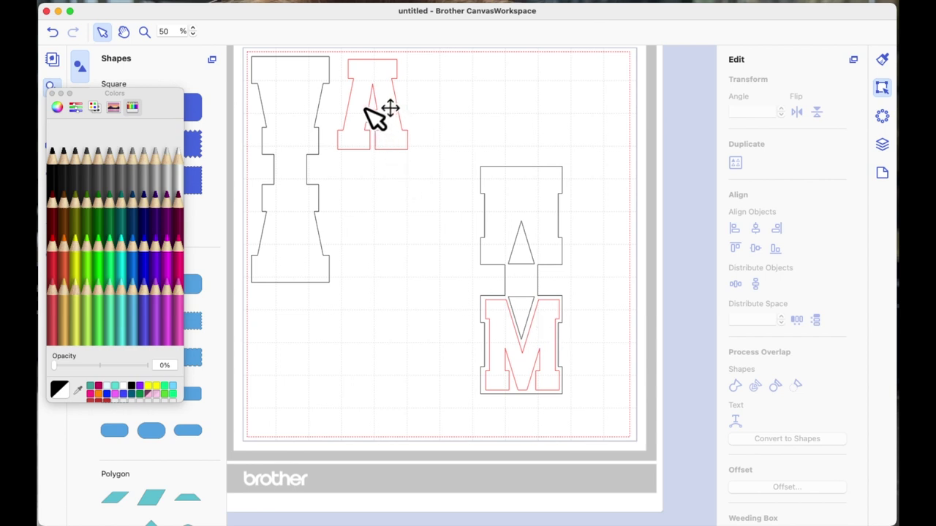
# - Move the welded shape with its M up beside the red A, and pull the shape away to the mat's right edge
pyautogui.moveTo(579, 184); pyautogui.dragTo(495, 220)
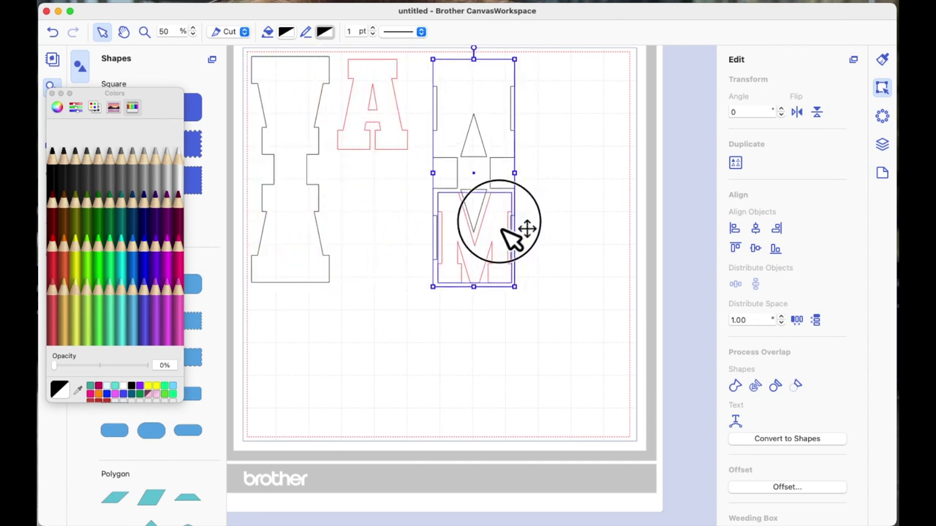
pyautogui.click(576, 240)
pyautogui.click(522, 251)
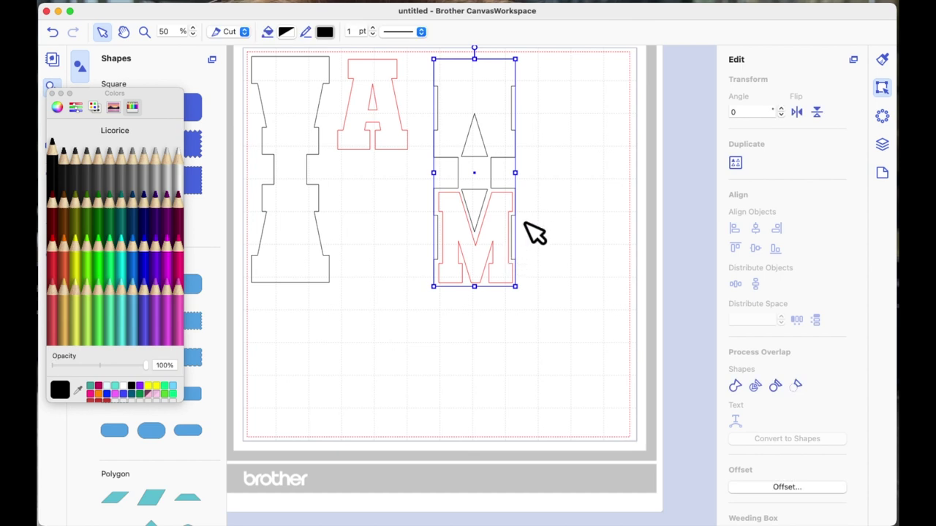
pyautogui.moveTo(522, 145); pyautogui.dragTo(653, 155)
# - Flip the red M horizontally, place the welded shape beside the red A with the M to its right, and close the color picker
pyautogui.click(514, 244)
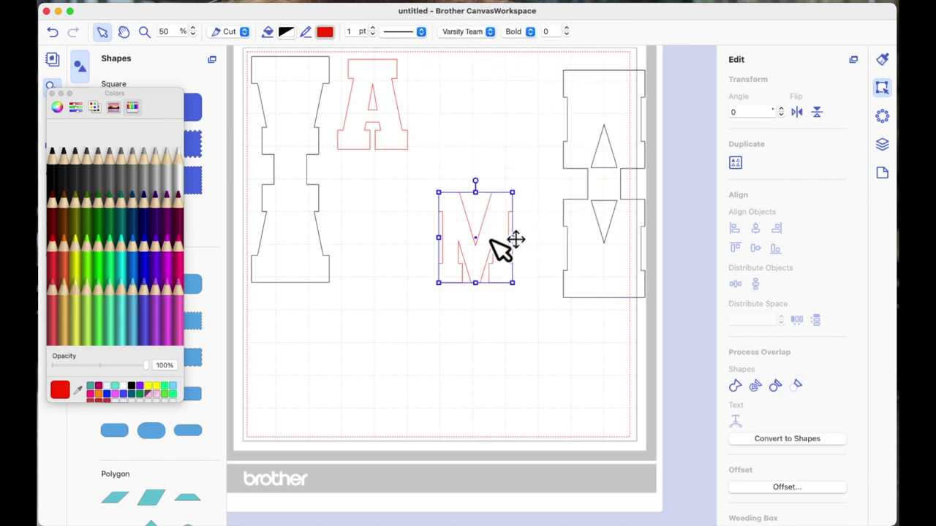
pyautogui.click(797, 113)
pyautogui.moveTo(511, 269); pyautogui.dragTo(542, 393)
pyautogui.moveTo(625, 278); pyautogui.dragTo(484, 266)
pyautogui.moveTo(530, 386); pyautogui.dragTo(596, 140)
pyautogui.click(630, 219)
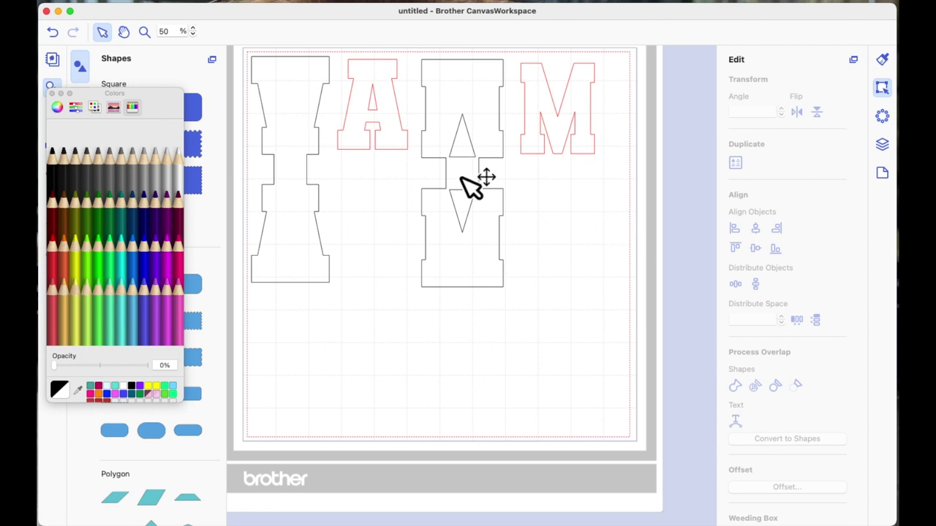
pyautogui.click(53, 94)
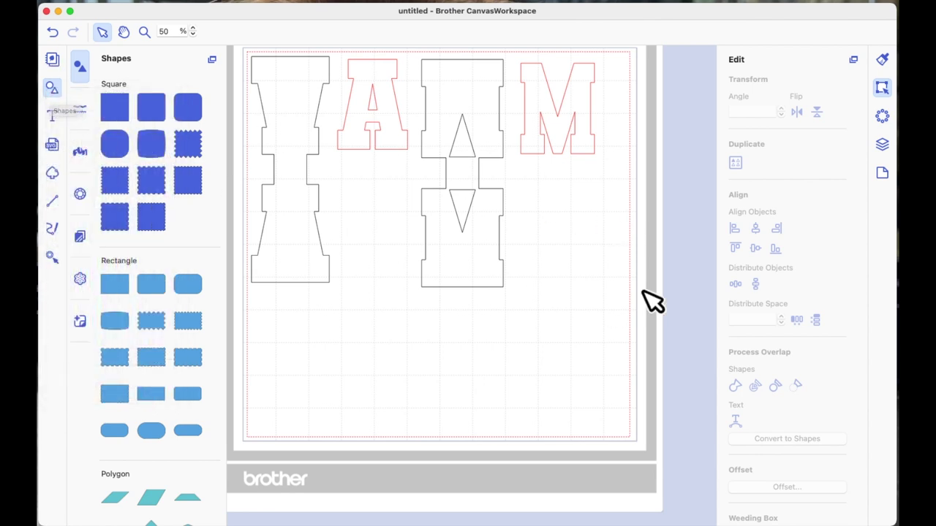